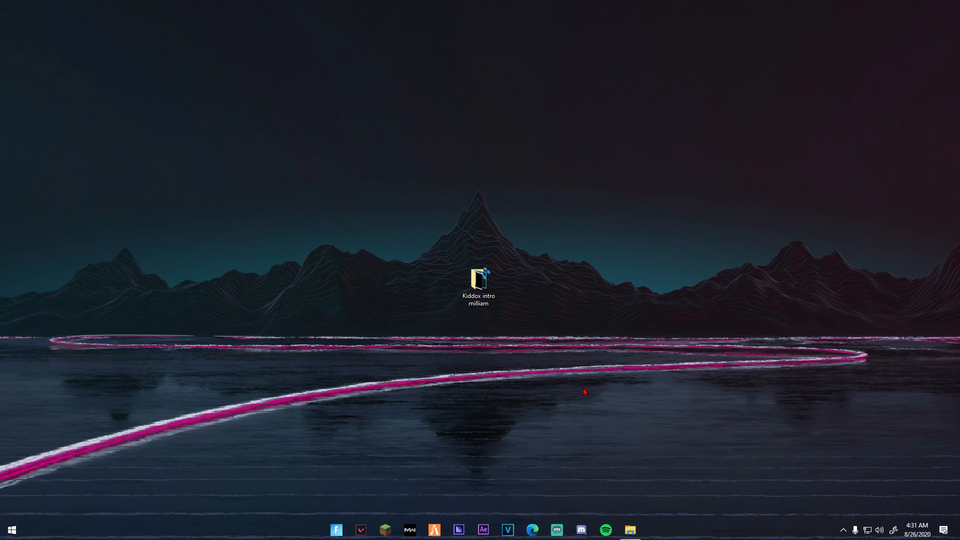
Step: Open the Kiddox intro milliam folder on the desktop and look over its three files
{"action": "left_click_drag", "start_coordinate": [376, 211], "coordinate": [481, 320]}
{"action": "double_click", "coordinate": [476, 287]}
{"action": "left_click_drag", "start_coordinate": [690, 137], "coordinate": [526, 123]}
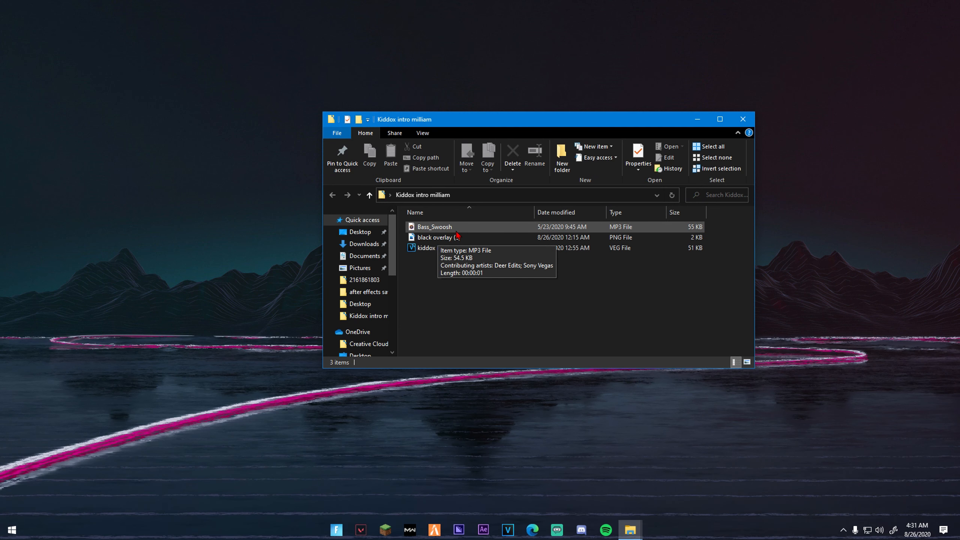
{"action": "left_click_drag", "start_coordinate": [497, 267], "coordinate": [453, 224]}
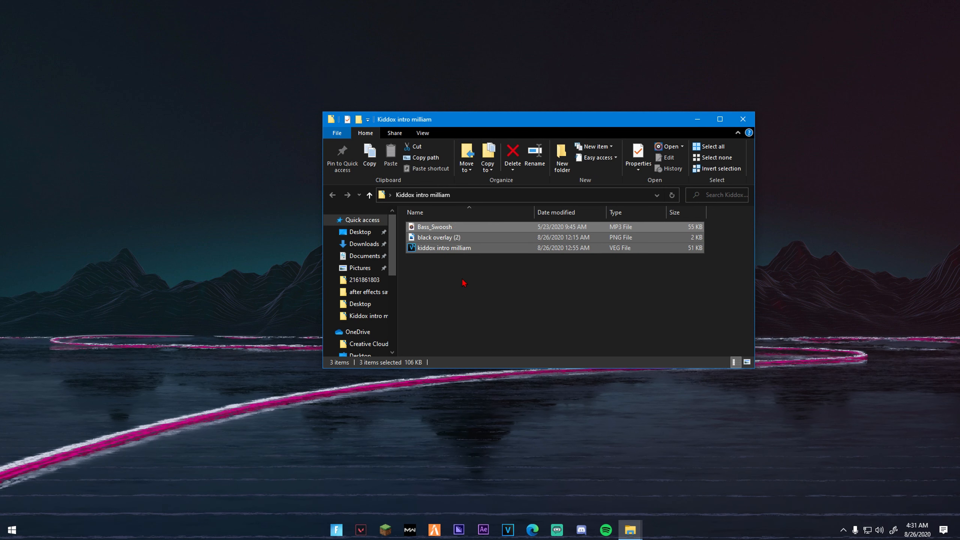
{"action": "left_click", "coordinate": [464, 283]}
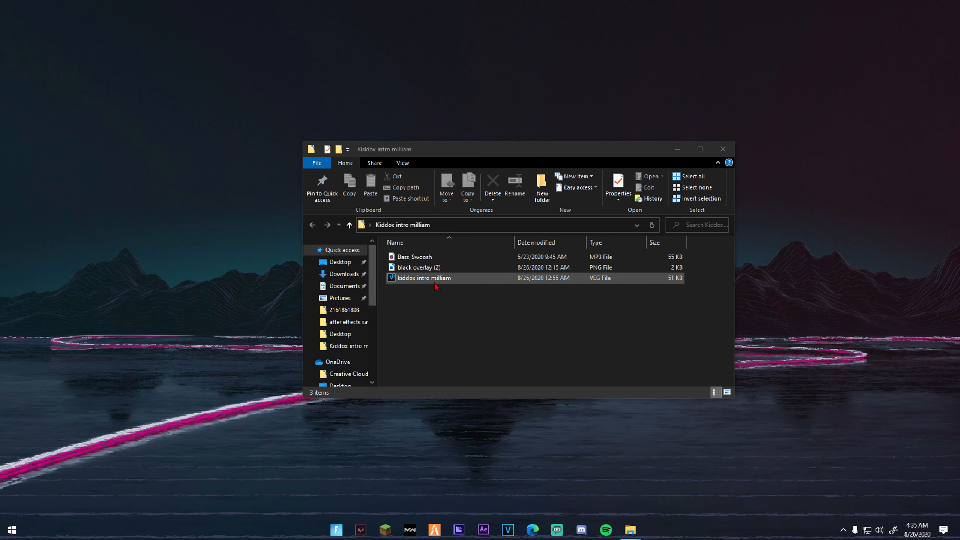
Step: Open the kiddox intro milliam project in VEGAS Pro, choosing to search for the missing file and dismissing the loading warning
{"action": "double_click", "coordinate": [416, 278]}
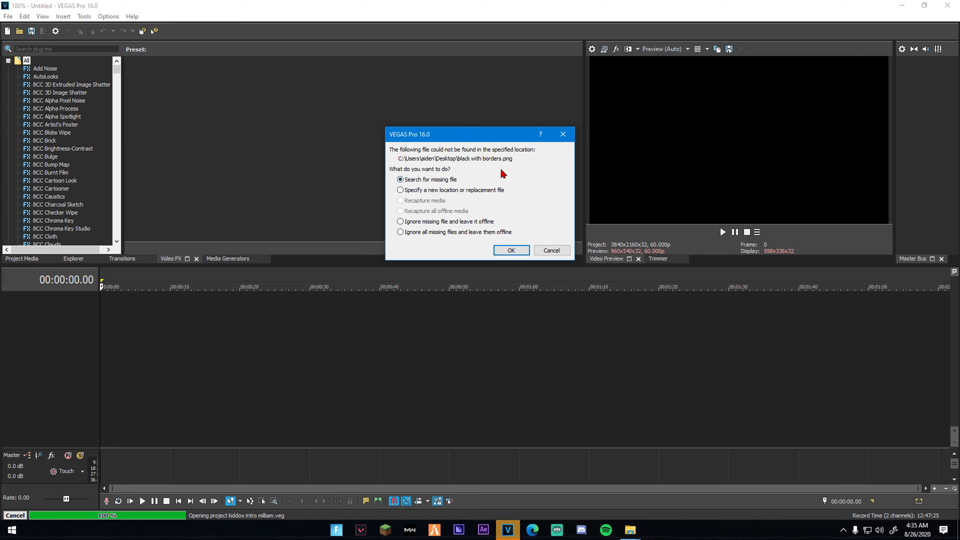
{"action": "left_click_drag", "start_coordinate": [519, 159], "coordinate": [396, 150]}
{"action": "left_click", "coordinate": [403, 158]}
{"action": "left_click", "coordinate": [470, 158]}
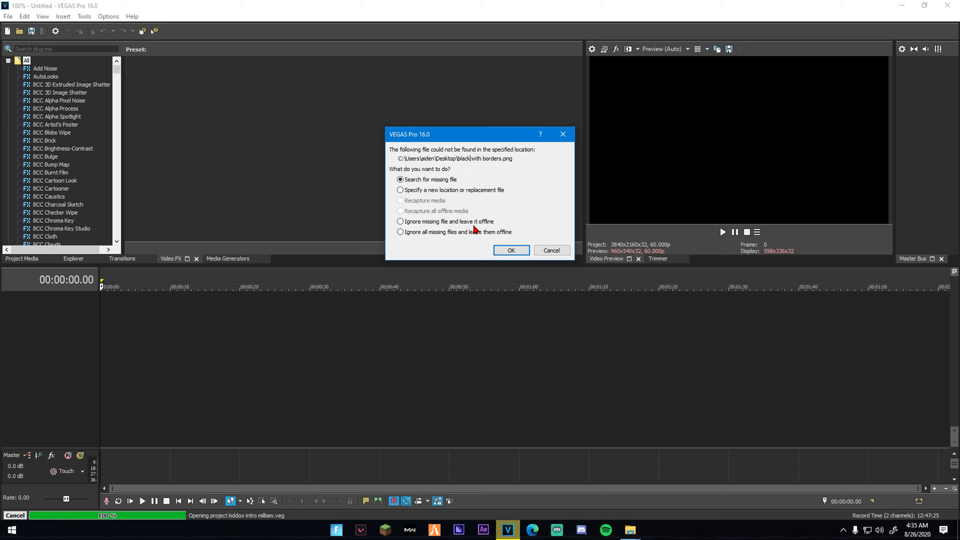
{"action": "left_click", "coordinate": [503, 247]}
{"action": "left_click", "coordinate": [502, 247]}
{"action": "left_click", "coordinate": [502, 246]}
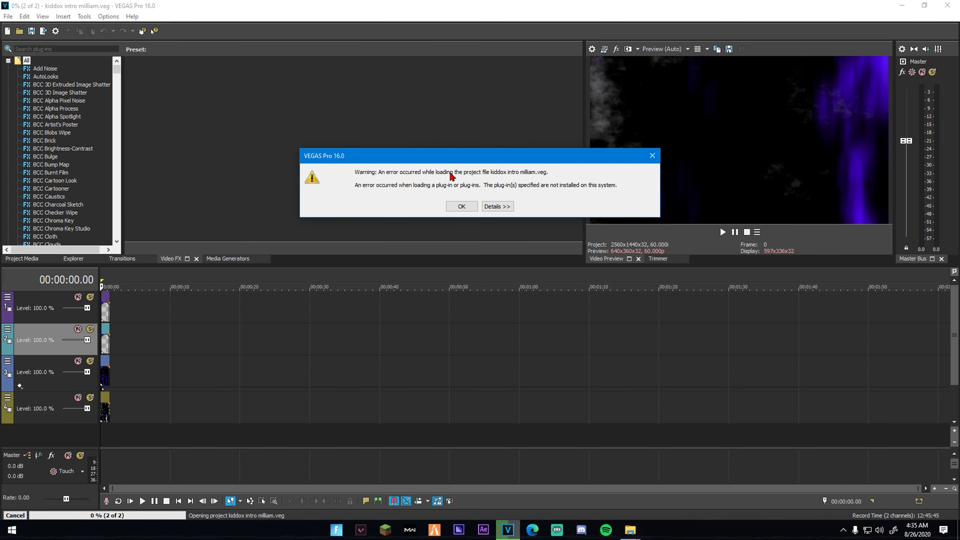
{"action": "left_click", "coordinate": [459, 207]}
Step: Delete both uni.Fractal Background events from tracks 3 and 4 and preview the title text on its own
{"action": "scroll", "coordinate": [148, 355], "scroll_direction": "up", "scroll_amount": 5}
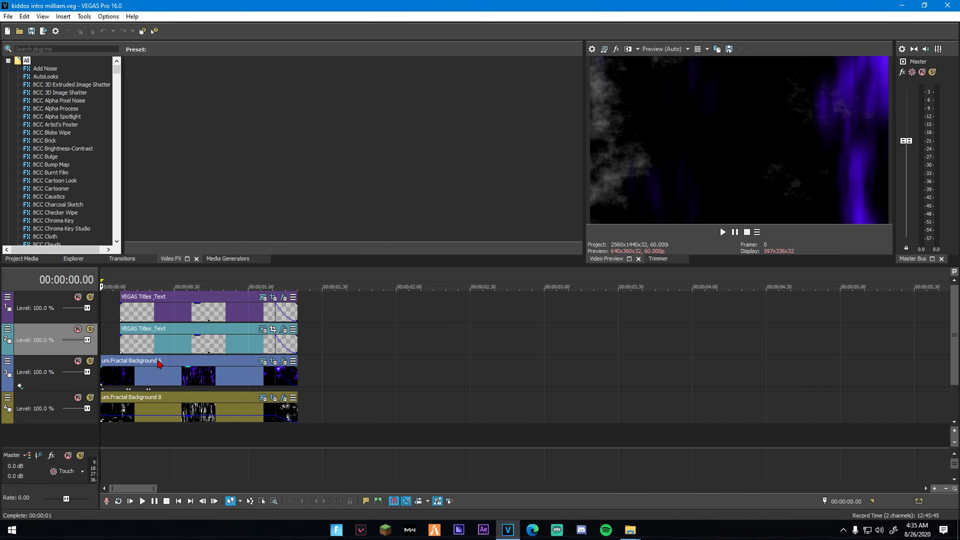
{"action": "left_click", "coordinate": [108, 332]}
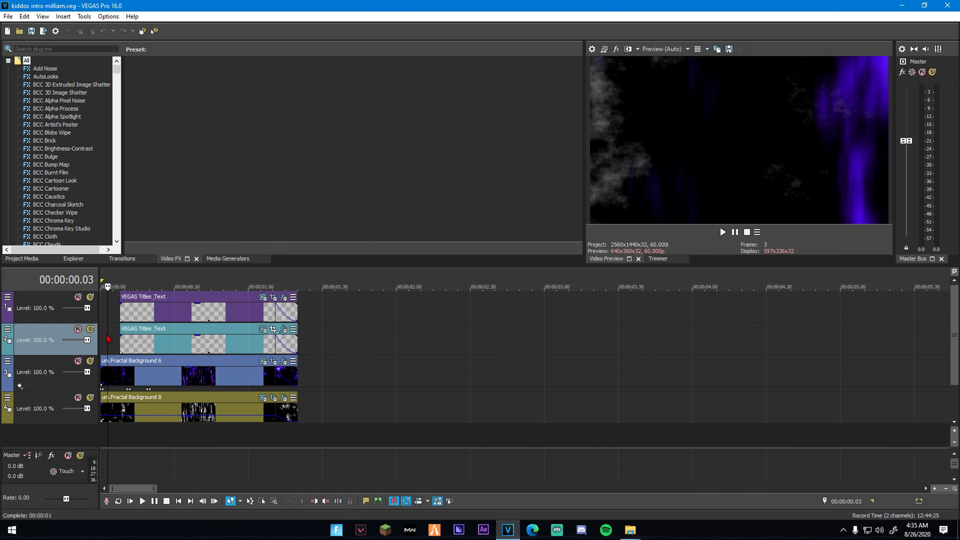
{"action": "left_click_drag", "start_coordinate": [109, 332], "coordinate": [158, 330]}
{"action": "right_click", "coordinate": [176, 375]}
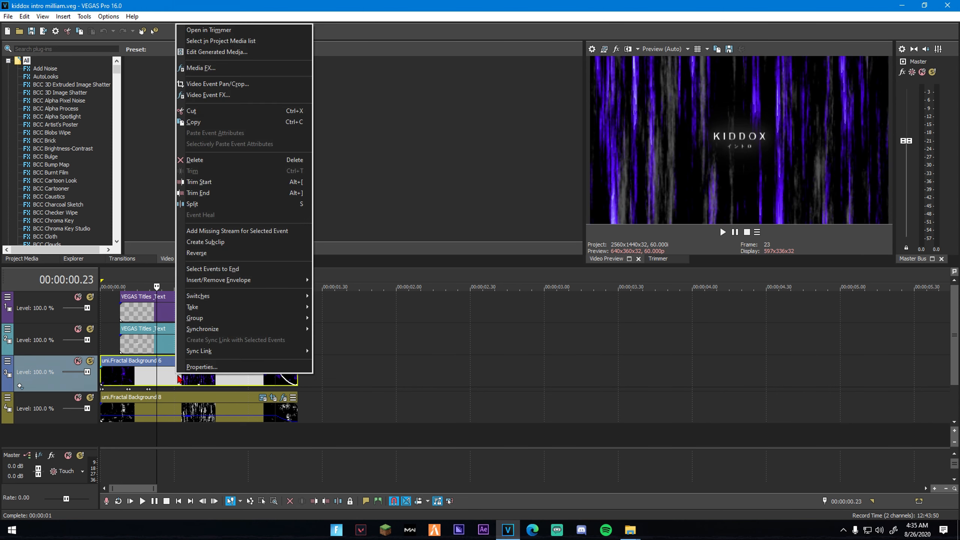
{"action": "left_click", "coordinate": [196, 160]}
{"action": "right_click", "coordinate": [192, 407]}
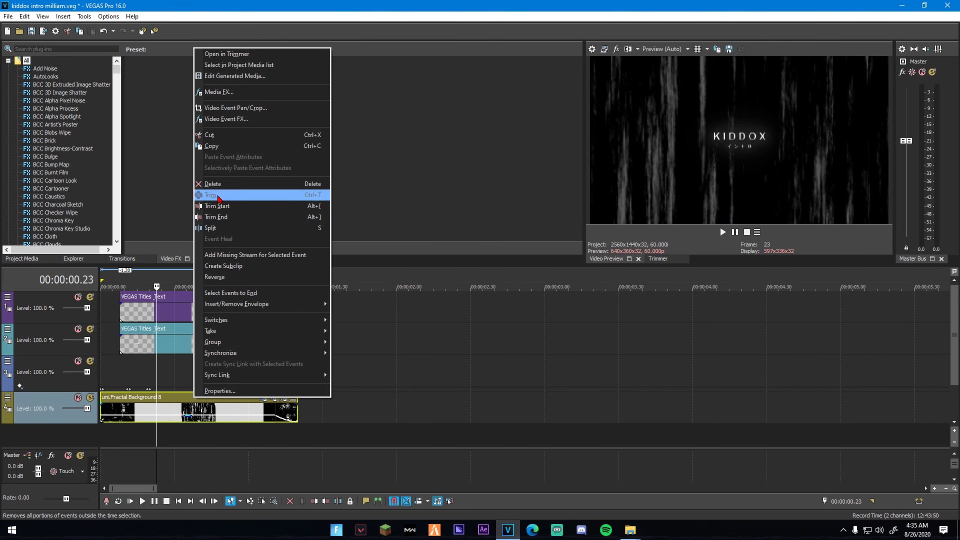
{"action": "left_click", "coordinate": [212, 183]}
{"action": "mouse_move", "coordinate": [153, 370]}
{"action": "left_mouse_down"}
{"action": "mouse_move", "coordinate": [234, 371]}
{"action": "mouse_move", "coordinate": [113, 376]}
{"action": "mouse_move", "coordinate": [225, 381]}
{"action": "left_mouse_up"}
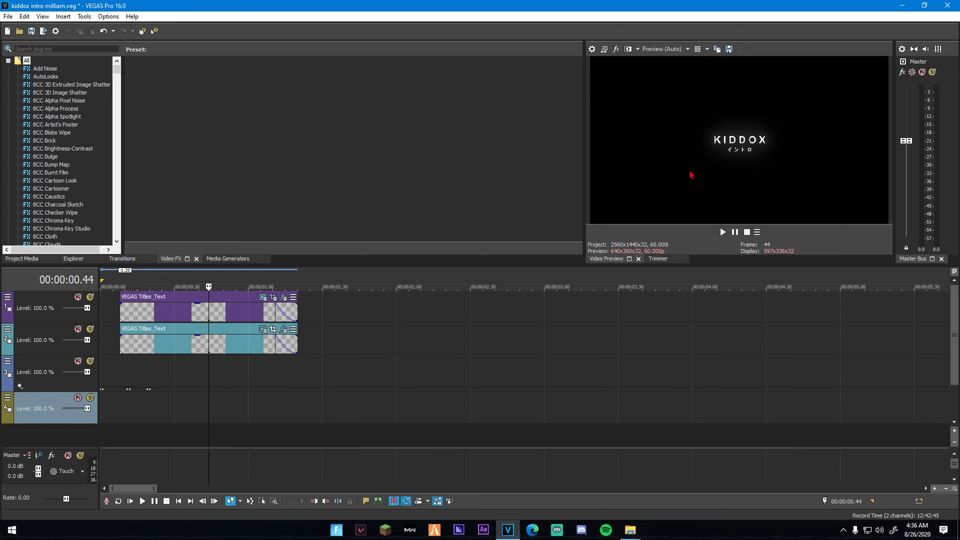
Step: Try replacing the track 2 title text with "kiddox 123", clear it again and close the title generator
{"action": "left_click", "coordinate": [263, 329]}
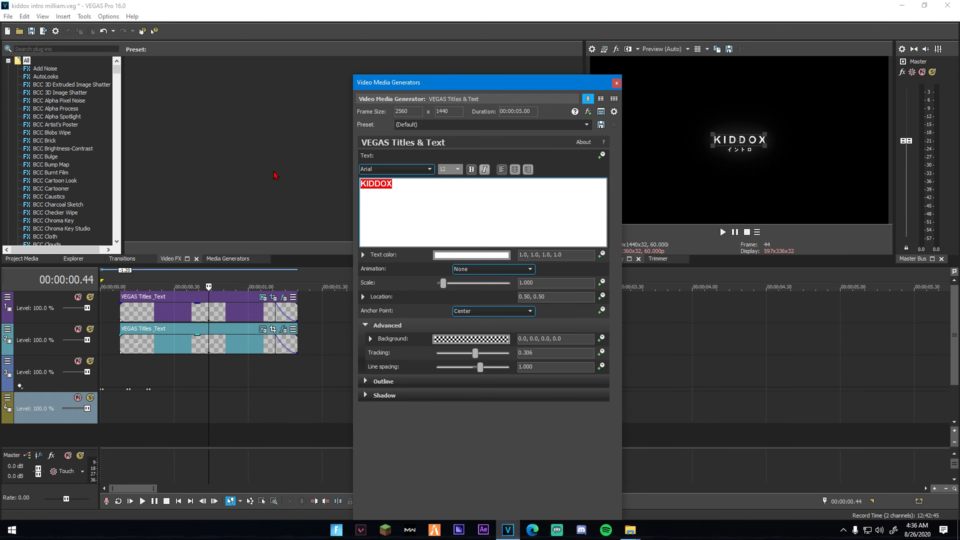
{"action": "key", "text": "BackSpace"}
{"action": "type", "text": "kiddox"}
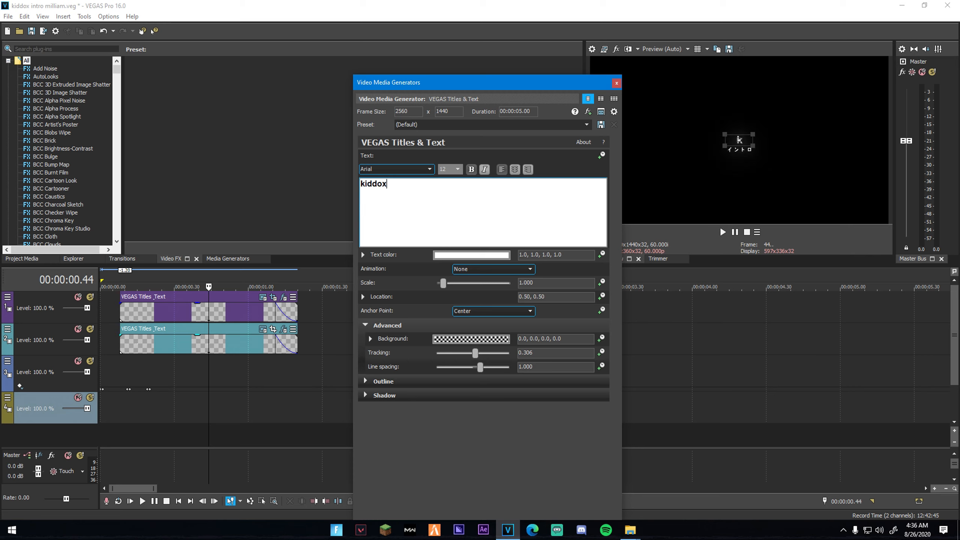
{"action": "type", "text": " 123"}
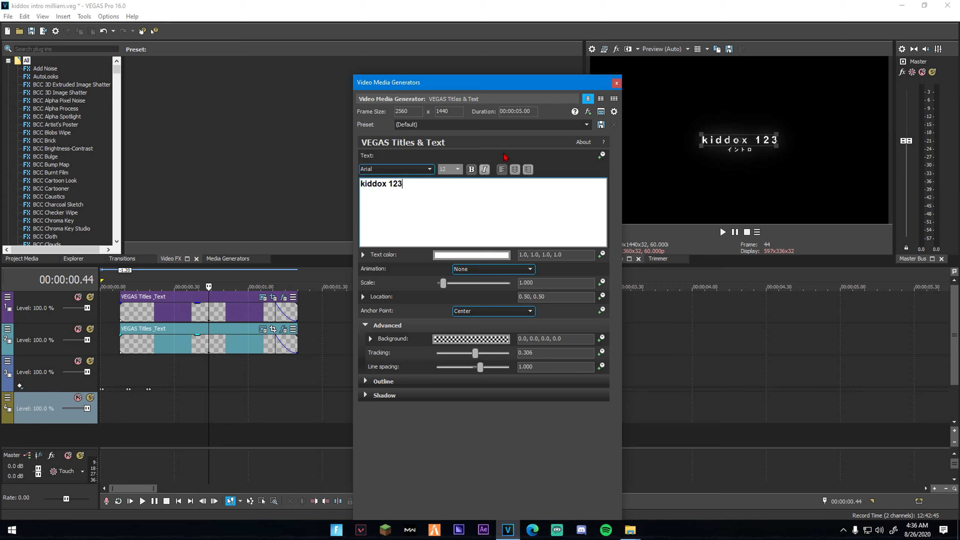
{"action": "key", "text": "ctrl+a"}
{"action": "key", "text": "BackSpace"}
{"action": "left_click", "coordinate": [617, 84]}
{"action": "left_click", "coordinate": [262, 329]}
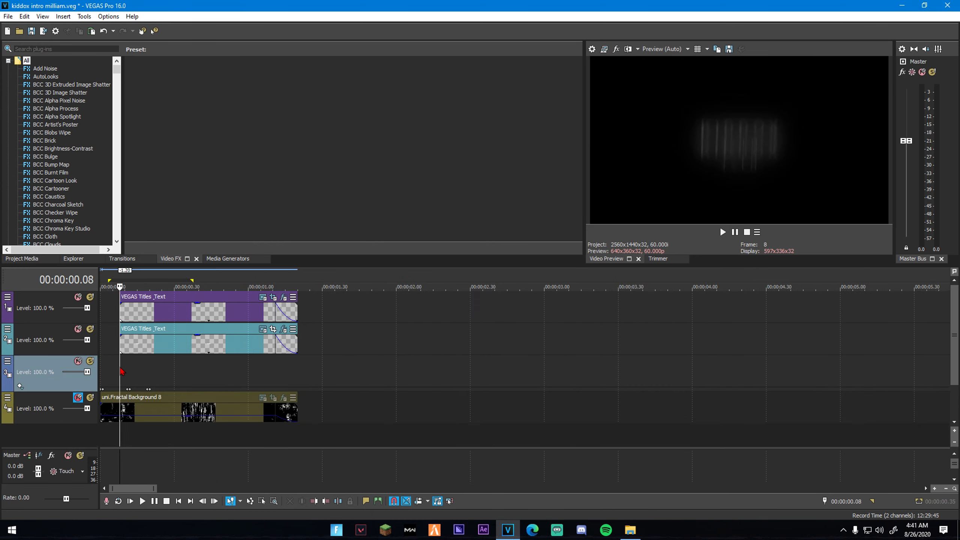
Step: Add the default uni.Fractal Background media generator to the start of the empty track 3 and close its settings
{"action": "scroll", "coordinate": [173, 351], "scroll_direction": "up", "scroll_amount": 2}
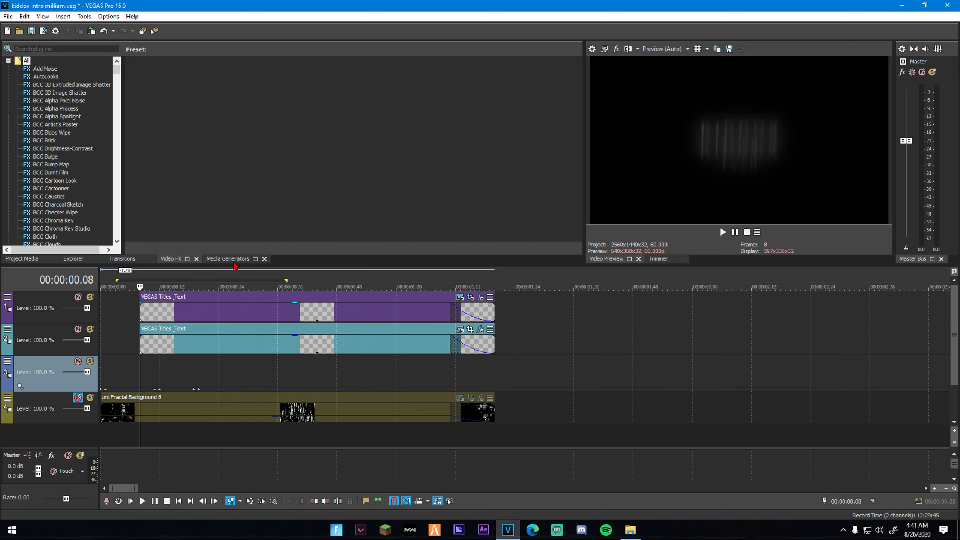
{"action": "left_click", "coordinate": [230, 260]}
{"action": "left_click_drag", "start_coordinate": [82, 98], "coordinate": [86, 226]}
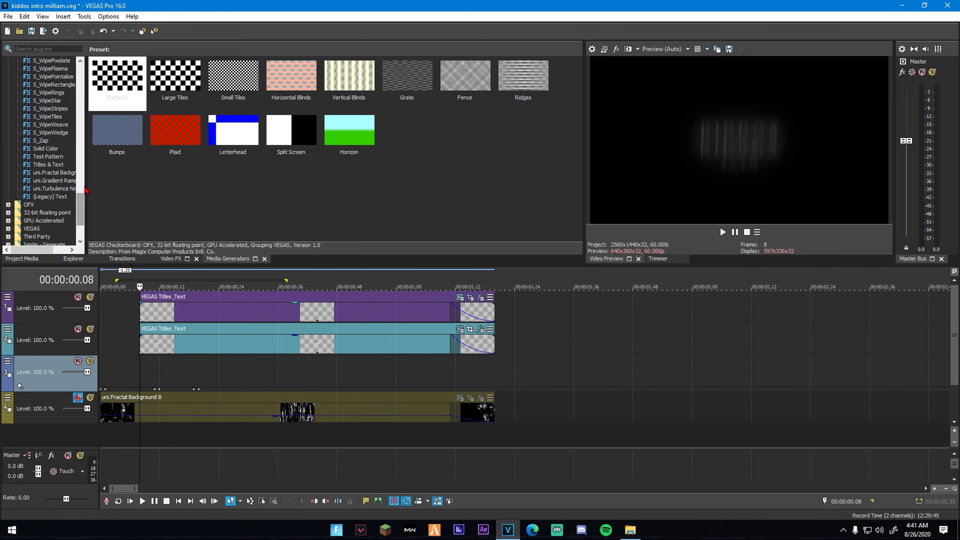
{"action": "left_click_drag", "start_coordinate": [86, 183], "coordinate": [110, 183]}
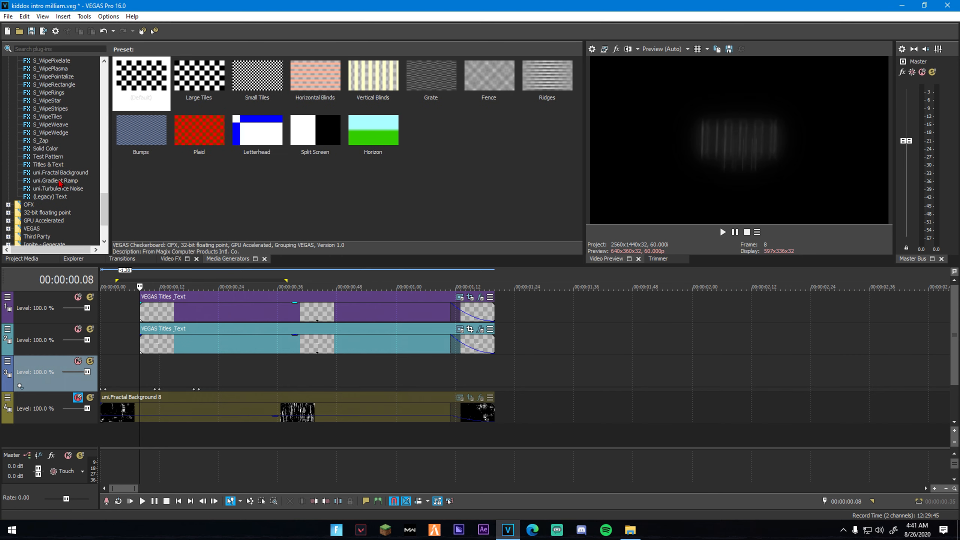
{"action": "scroll", "coordinate": [42, 158], "scroll_direction": "down", "scroll_amount": 1}
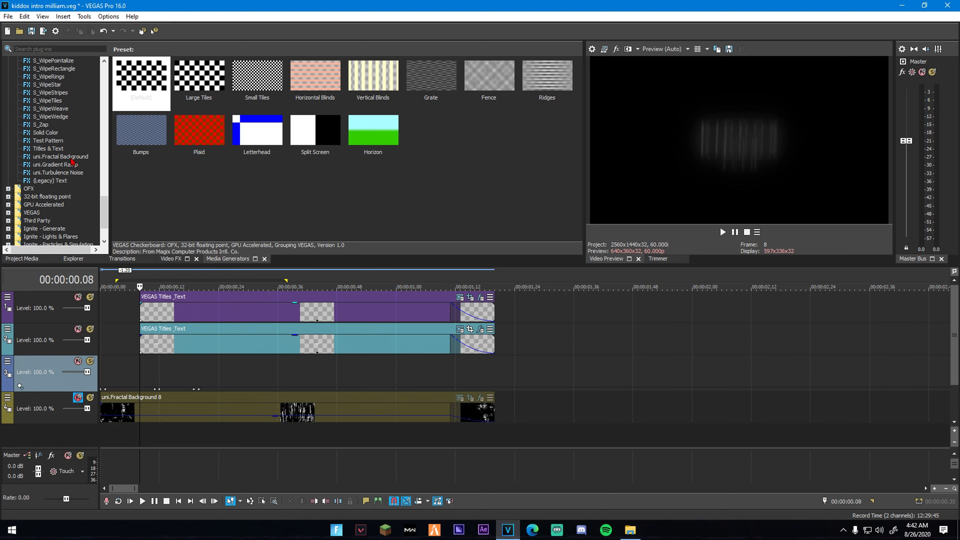
{"action": "left_click", "coordinate": [71, 158]}
{"action": "left_click_drag", "start_coordinate": [140, 78], "coordinate": [102, 378]}
{"action": "left_click_drag", "start_coordinate": [520, 90], "coordinate": [321, 38]}
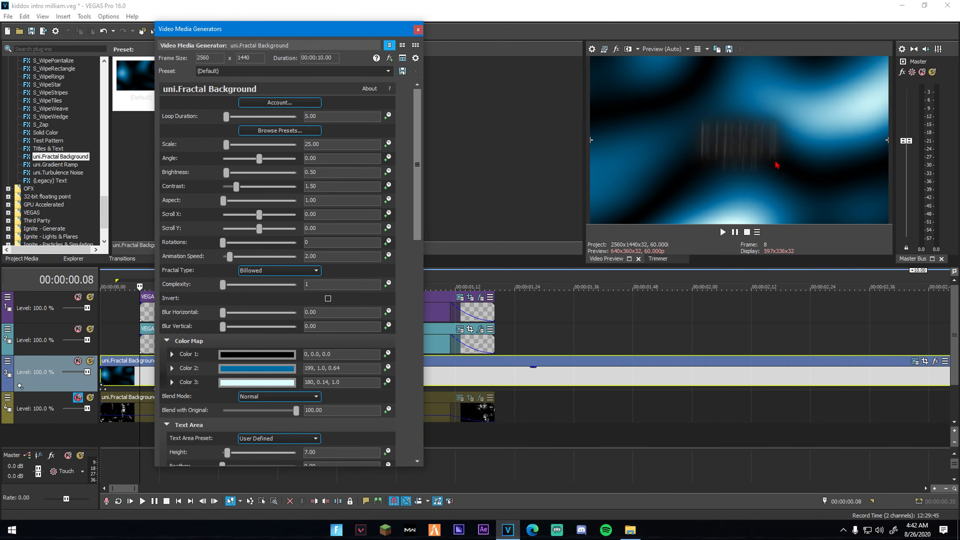
{"action": "left_click", "coordinate": [419, 30]}
Step: Split the new fractal background event where the title events end and delete the remainder
{"action": "left_click", "coordinate": [495, 373]}
{"action": "key", "text": "s"}
{"action": "key", "text": "Delete"}
Step: Selectively paste the copied event attributes onto the new fractal background event on track 3
{"action": "left_click", "coordinate": [262, 381]}
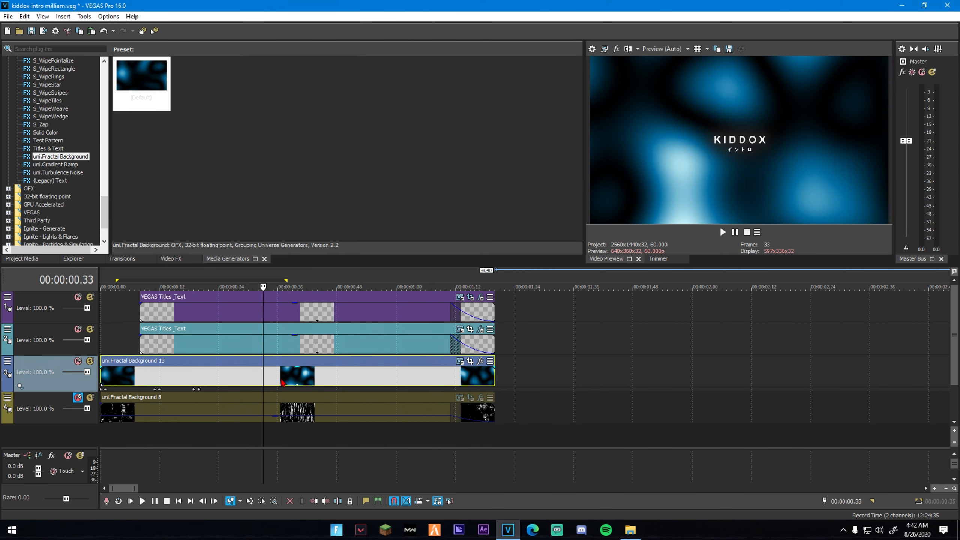
{"action": "right_click", "coordinate": [266, 380]}
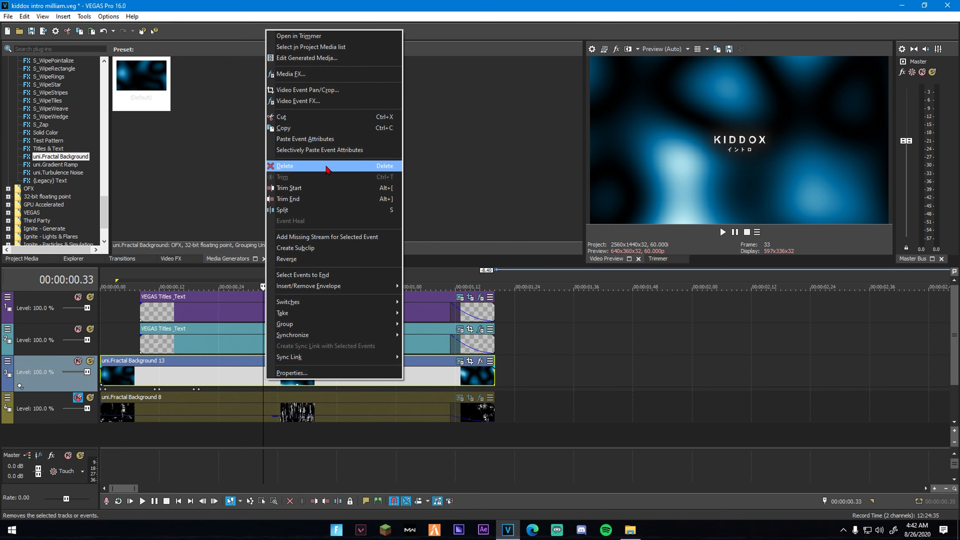
{"action": "left_click", "coordinate": [315, 150]}
{"action": "left_click", "coordinate": [568, 254]}
{"action": "left_click", "coordinate": [518, 319]}
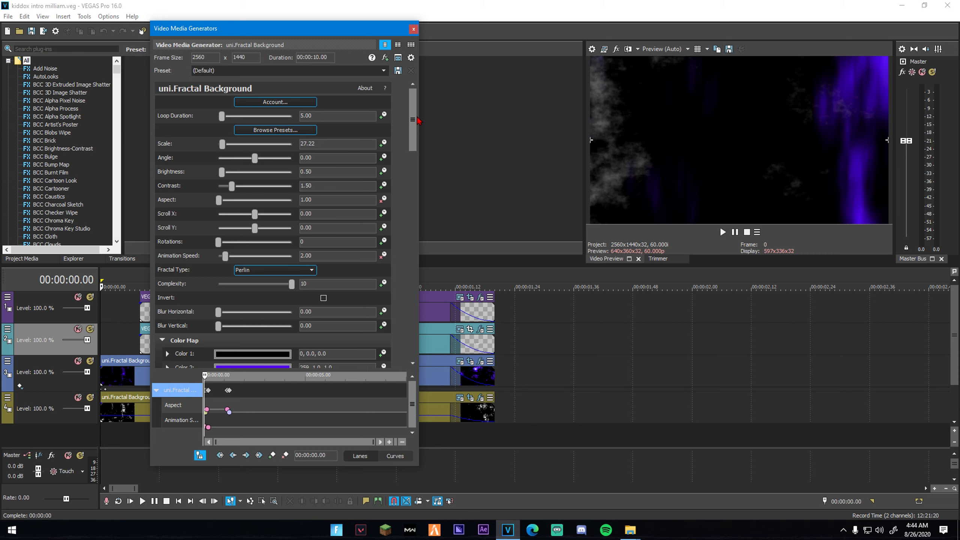
Step: Examine the uni.Fractal Background generator's color map and text area settings and step through its four Aspect keyframes
{"action": "left_click_drag", "start_coordinate": [415, 124], "coordinate": [416, 331]}
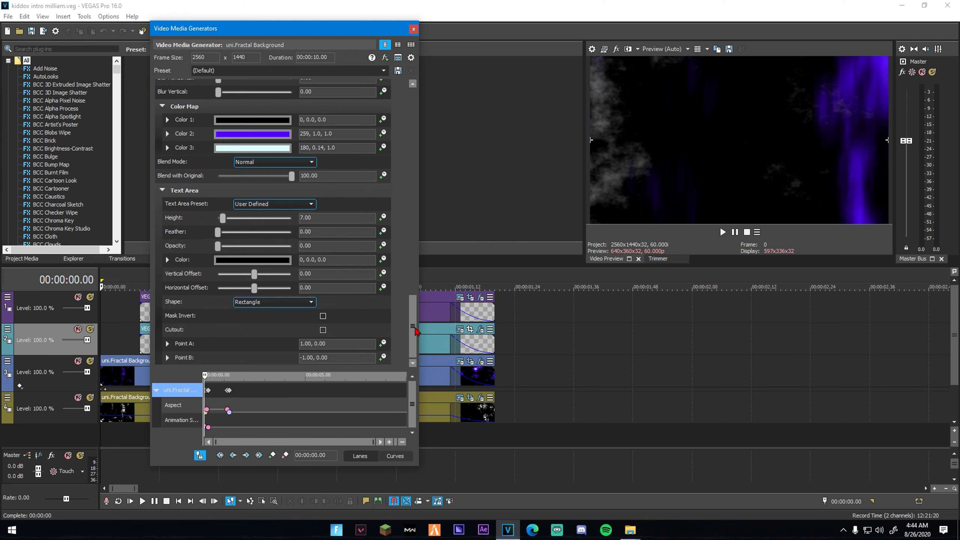
{"action": "scroll", "coordinate": [233, 426], "scroll_direction": "up", "scroll_amount": 8}
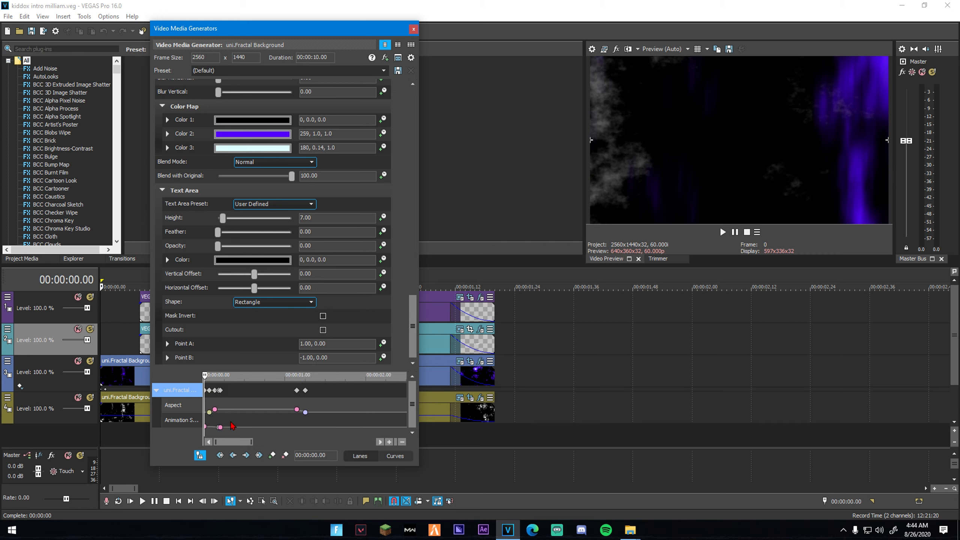
{"action": "scroll", "coordinate": [232, 426], "scroll_direction": "down", "scroll_amount": 4}
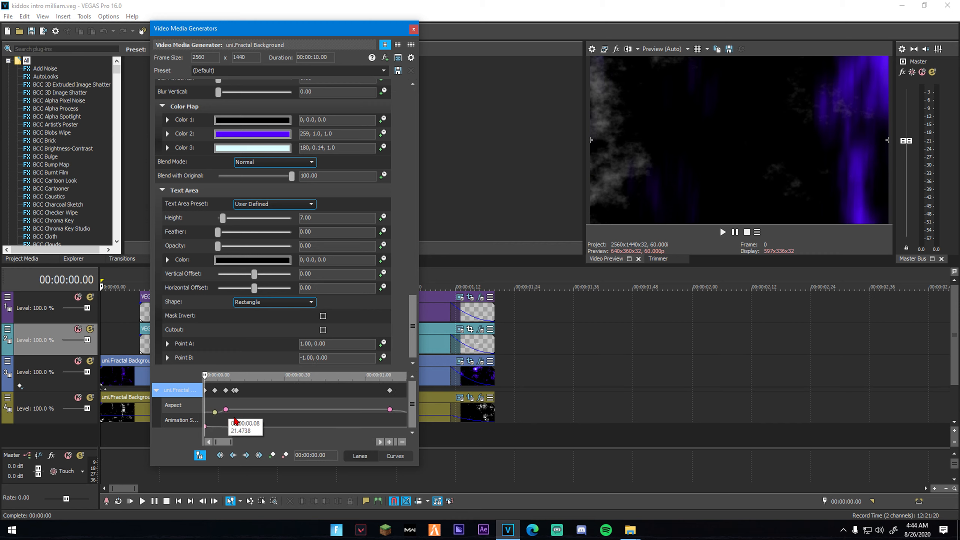
{"action": "left_click", "coordinate": [209, 412]}
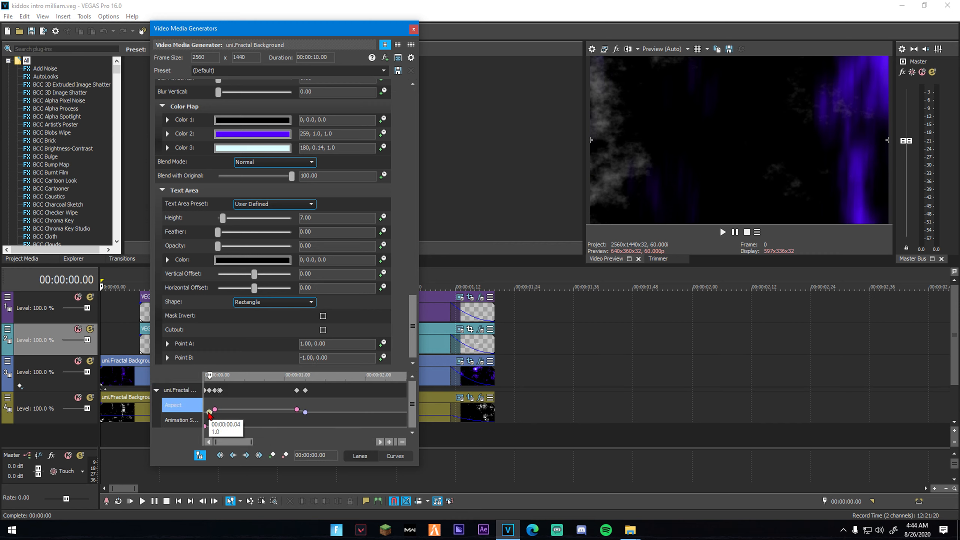
{"action": "left_click", "coordinate": [215, 409]}
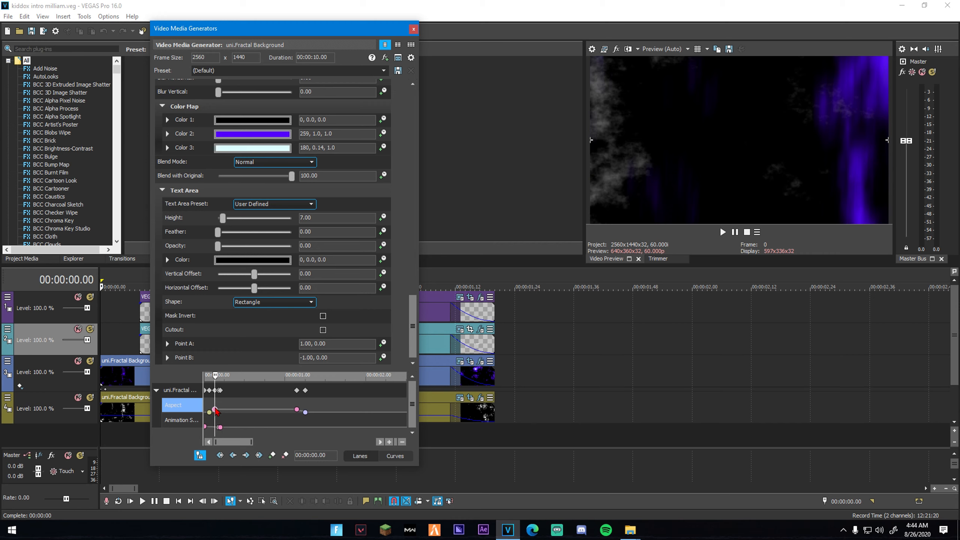
{"action": "left_click", "coordinate": [296, 410]}
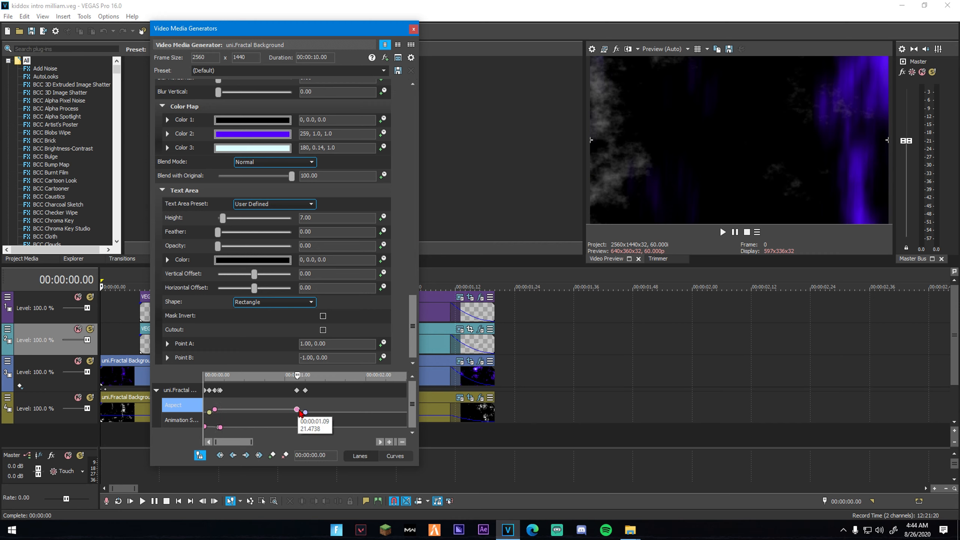
{"action": "left_click", "coordinate": [305, 412]}
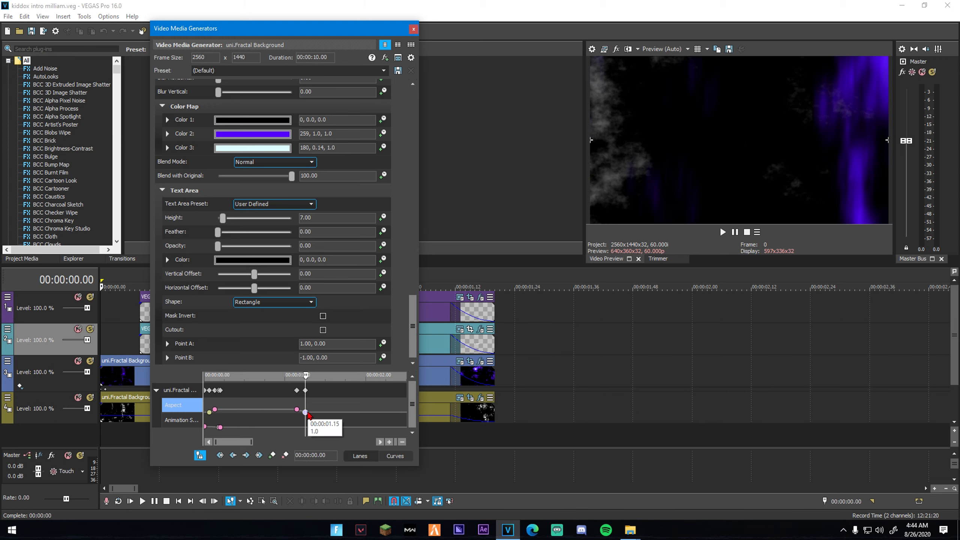
Step: Step through the fractal background's Animation Speed keyframes to check their times and values
{"action": "left_click", "coordinate": [204, 426]}
{"action": "scroll", "coordinate": [205, 426], "scroll_direction": "up", "scroll_amount": 4}
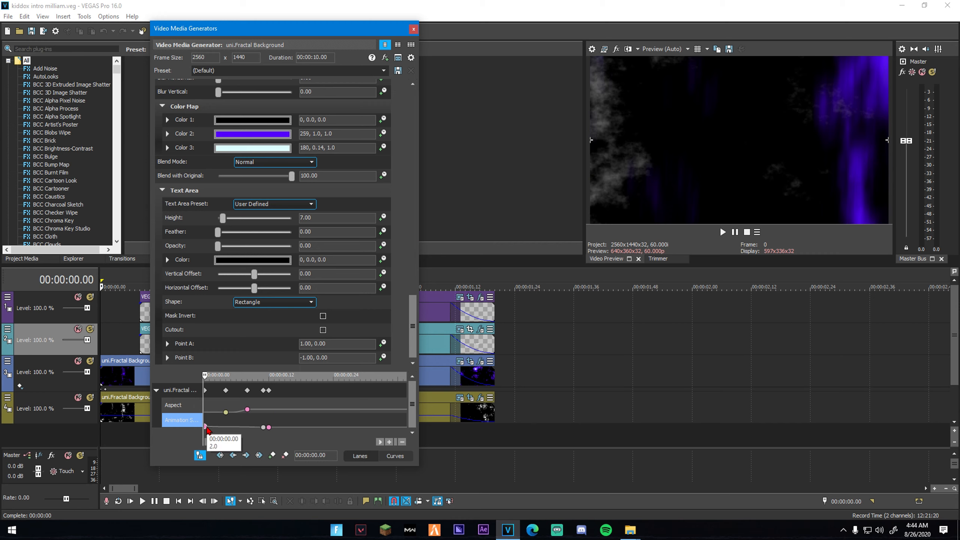
{"action": "left_click", "coordinate": [263, 427]}
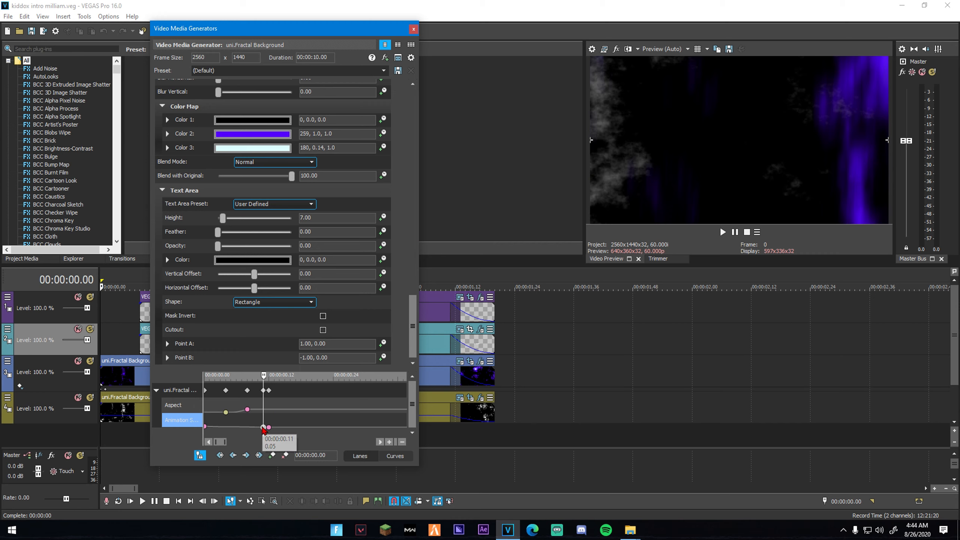
{"action": "left_click", "coordinate": [269, 427]}
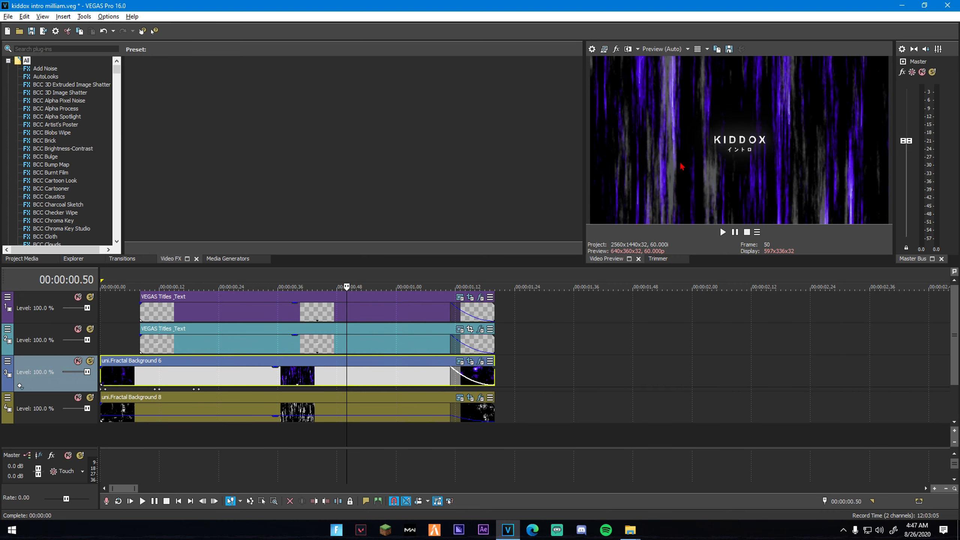
Step: Open the track 3 fractal background's event effects and examine the S_BlurMoCurves settings and Z Dist keyframes
{"action": "left_click", "coordinate": [470, 361]}
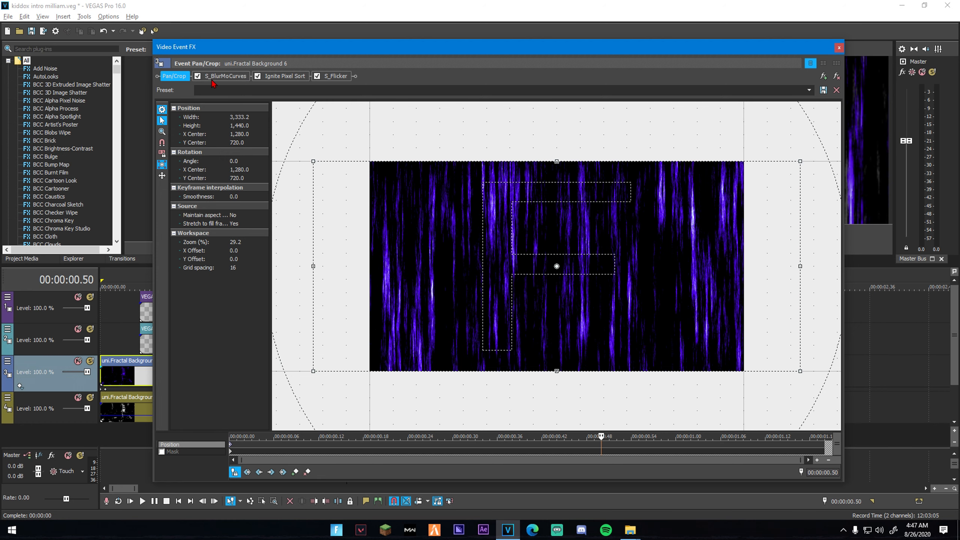
{"action": "left_click", "coordinate": [226, 76]}
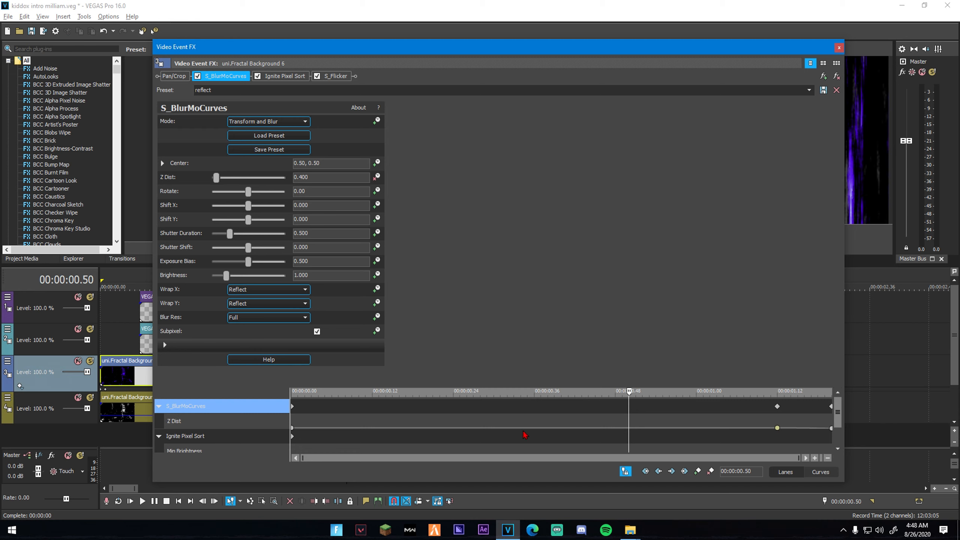
{"action": "mouse_move", "coordinate": [293, 429]}
{"action": "mouse_move", "coordinate": [777, 429]}
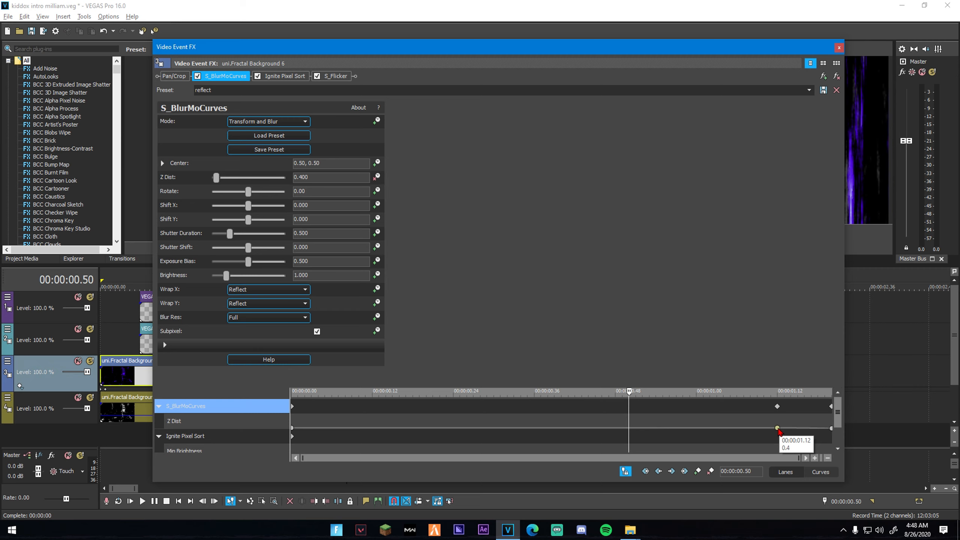
{"action": "mouse_move", "coordinate": [831, 429]}
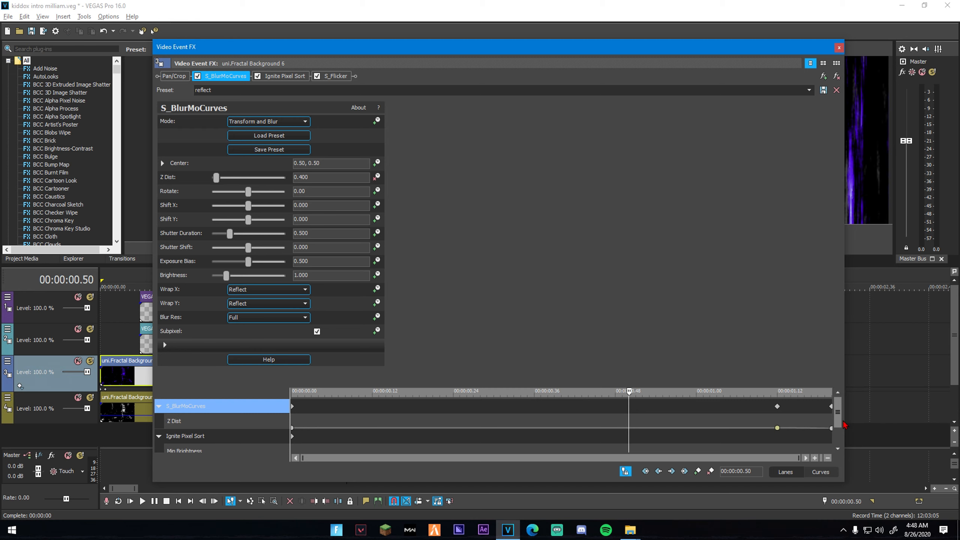
Step: Examine the Ignite Pixel Sort keyframe lane and settings, and the S_Flicker settings, on the same event
{"action": "left_click_drag", "start_coordinate": [839, 424], "coordinate": [839, 439]}
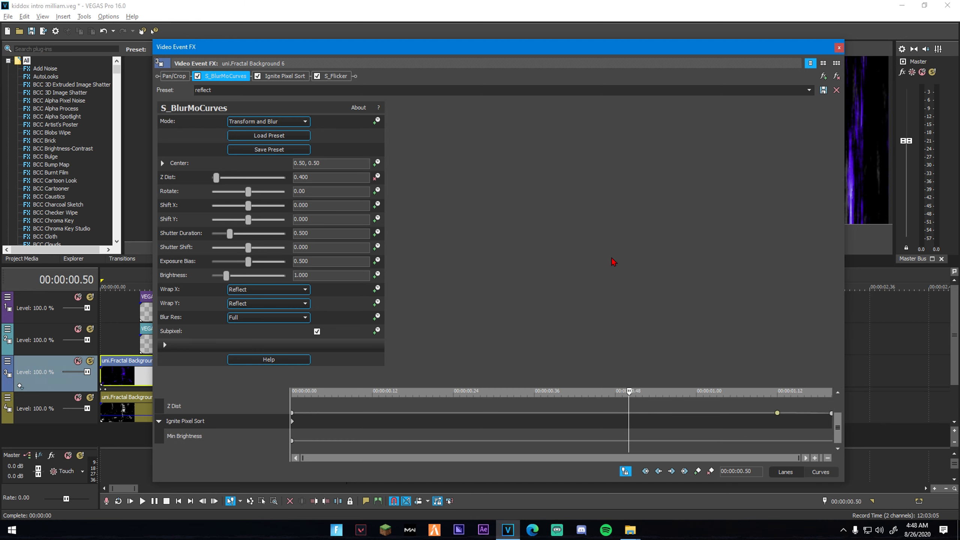
{"action": "left_click", "coordinate": [285, 77]}
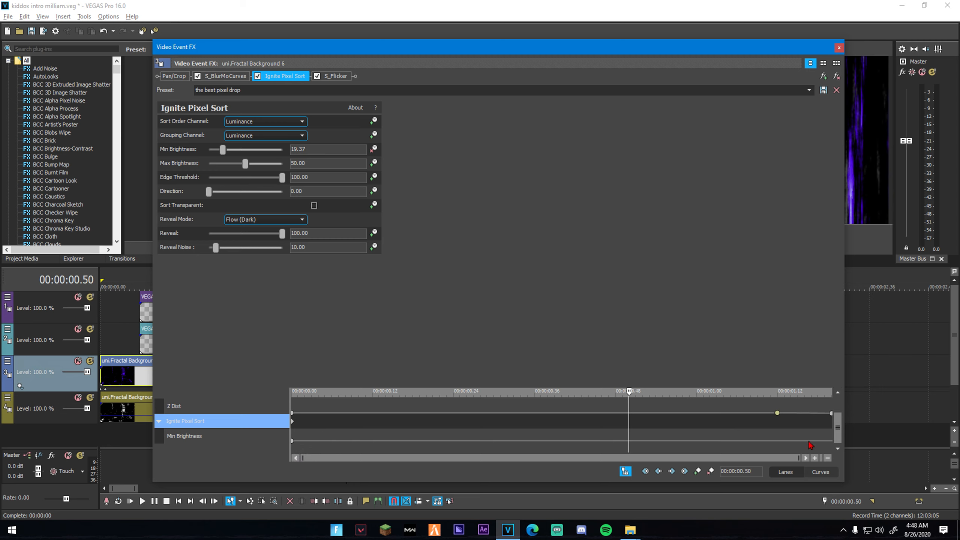
{"action": "left_click", "coordinate": [335, 76]}
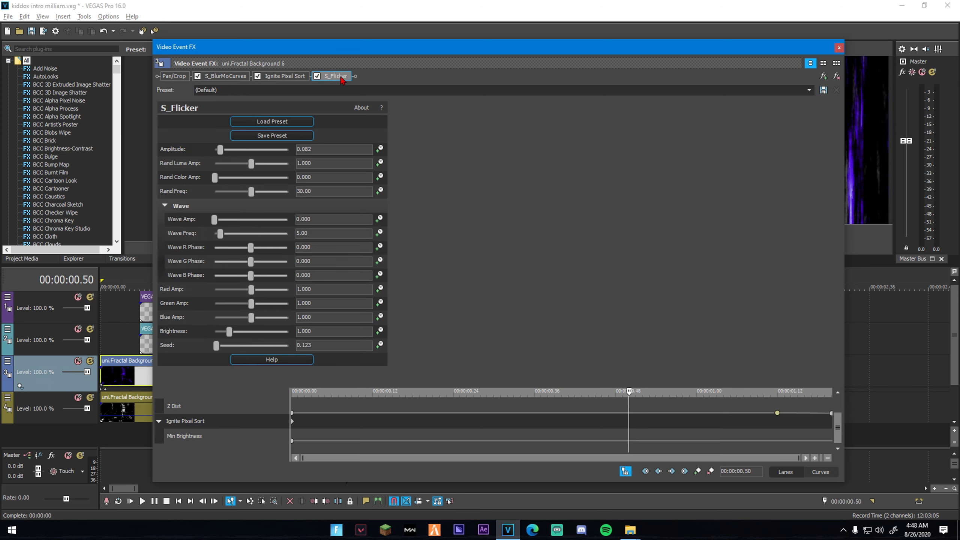